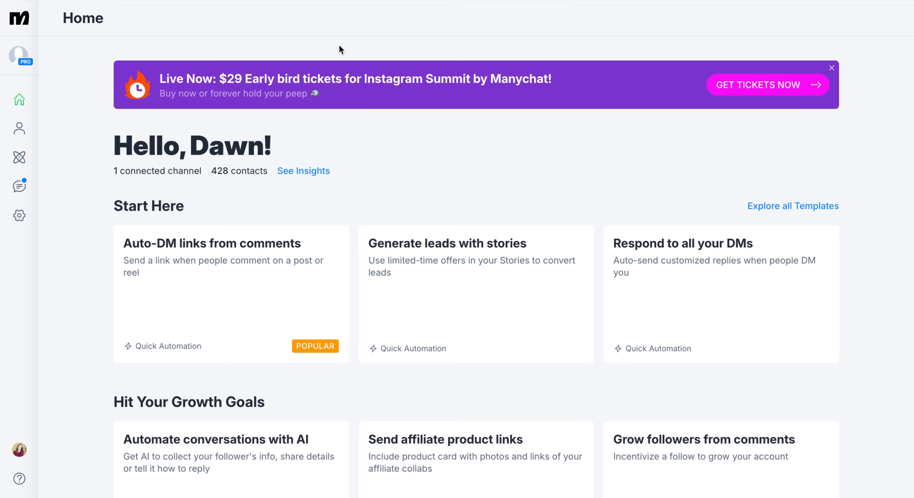
# Connect the Flodesk account in Manychat's integration settings and allow the access requests from both services.
pyautogui.click(20, 215)
pyautogui.scroll(-5, 140, 211)
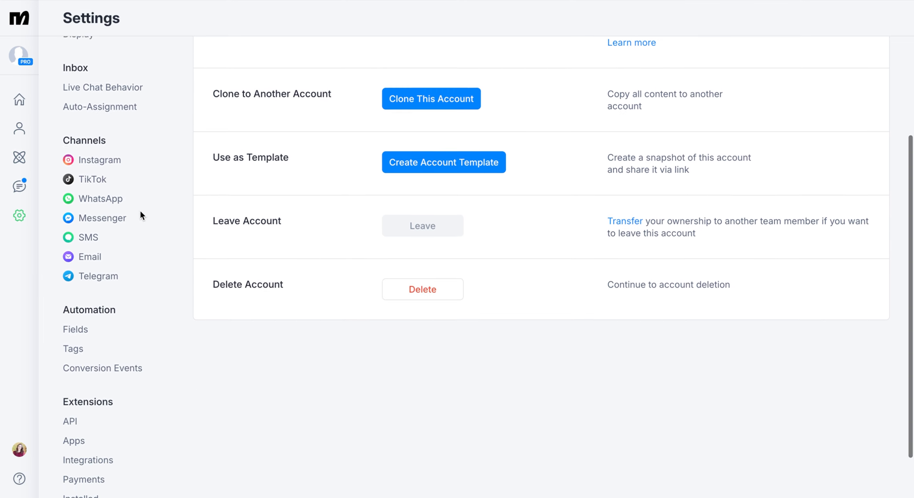
pyautogui.click(98, 407)
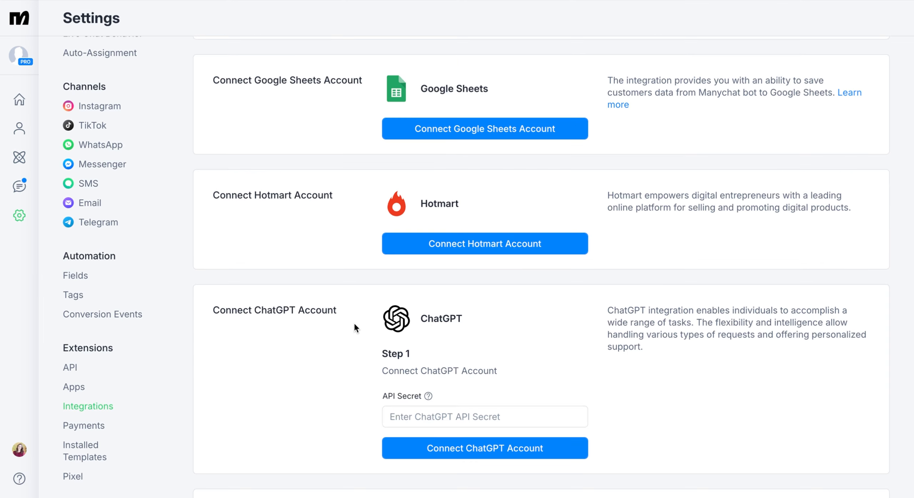
pyautogui.scroll(5, 355, 327)
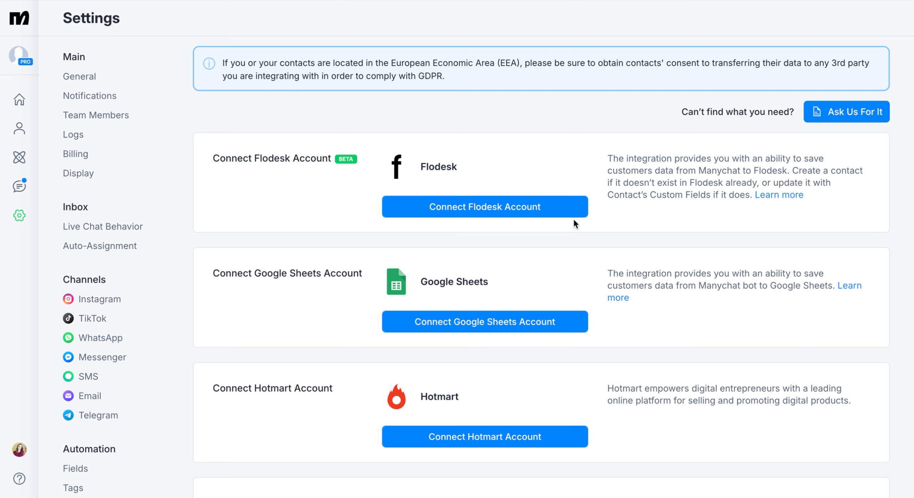
pyautogui.click(541, 213)
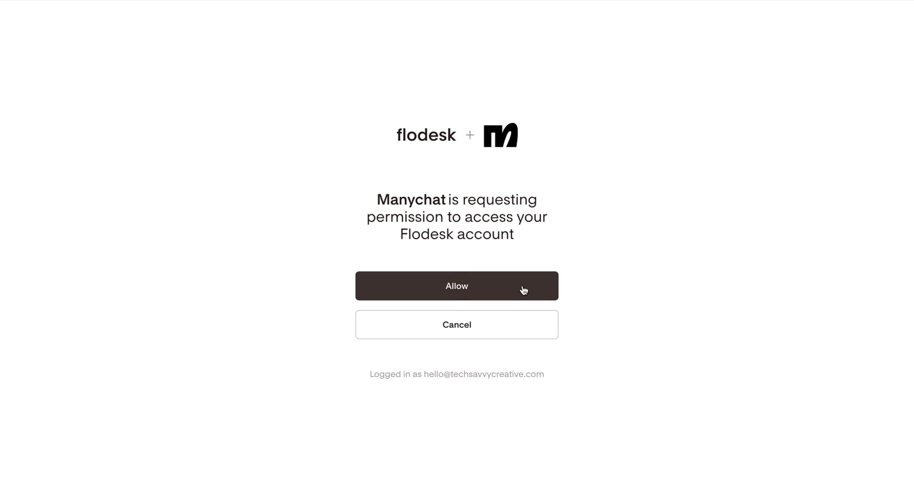
pyautogui.click(523, 290)
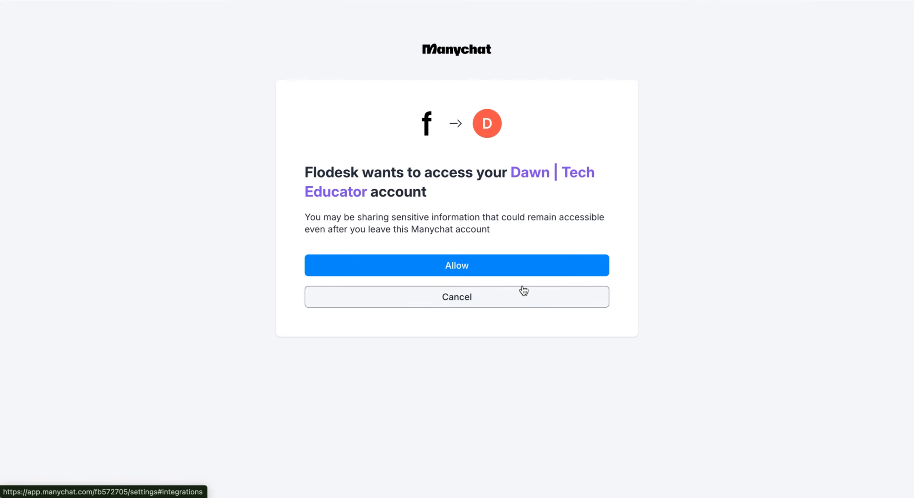
pyautogui.click(475, 271)
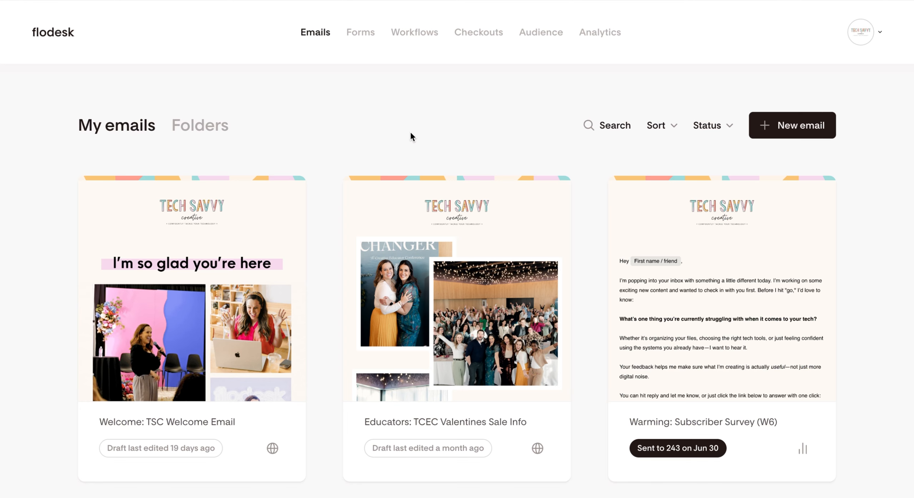
# Switch to Flodesk and examine the audience segments, including OPT-IN: Instagram Freebie and Manychat.
pyautogui.click(546, 37)
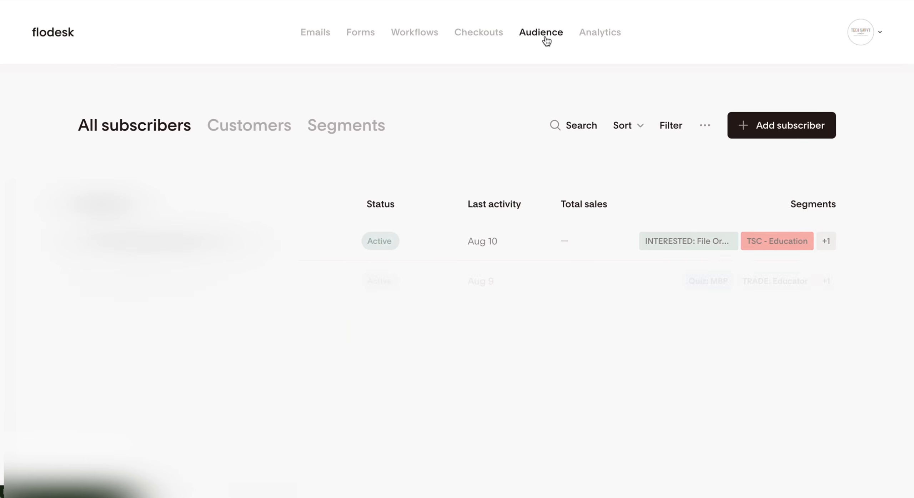
pyautogui.click(377, 127)
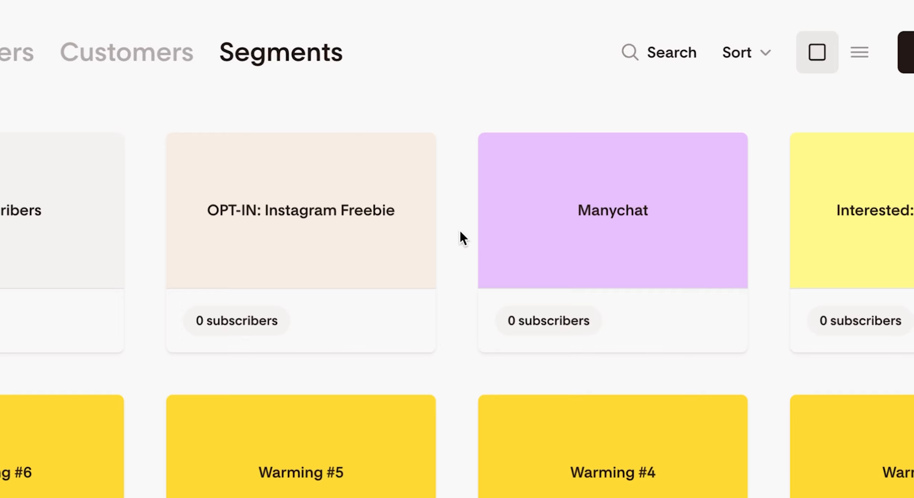
pyautogui.moveTo(587, 292)
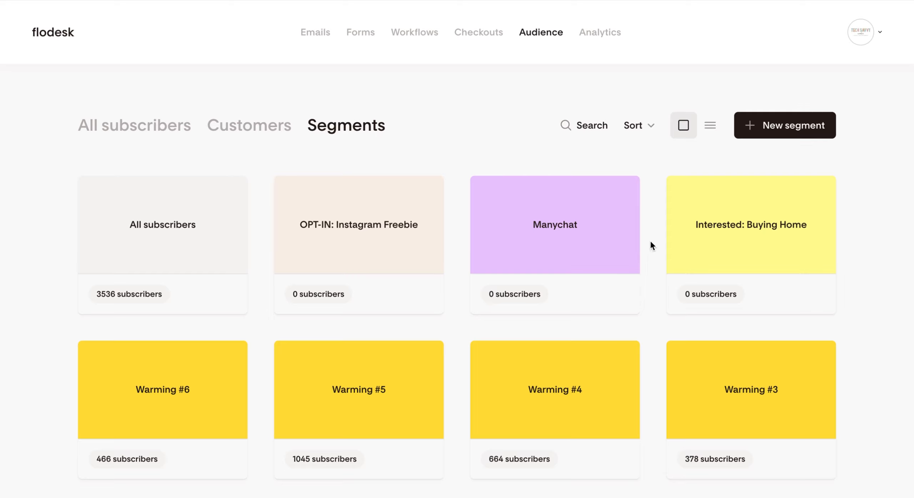
# Pause the published workflow "OPT IN: Instagram Freebie" and open it for editing.
pyautogui.click(398, 33)
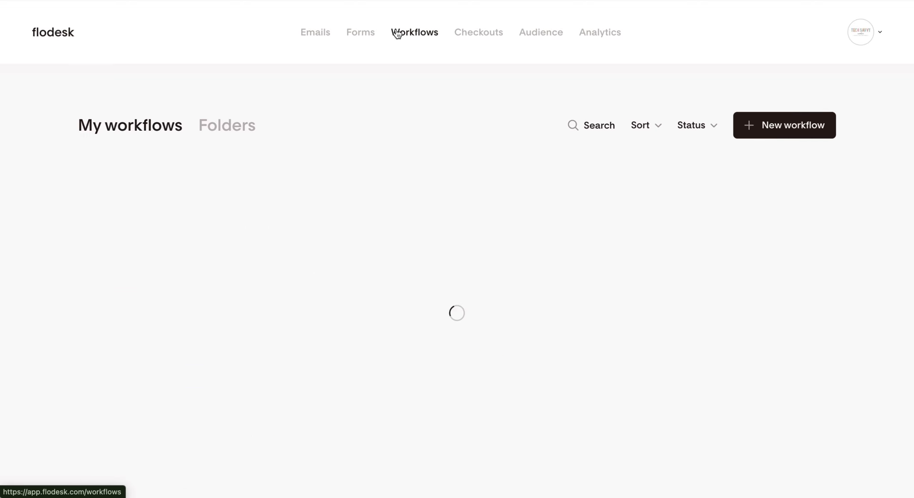
pyautogui.scroll(-3, 348, 127)
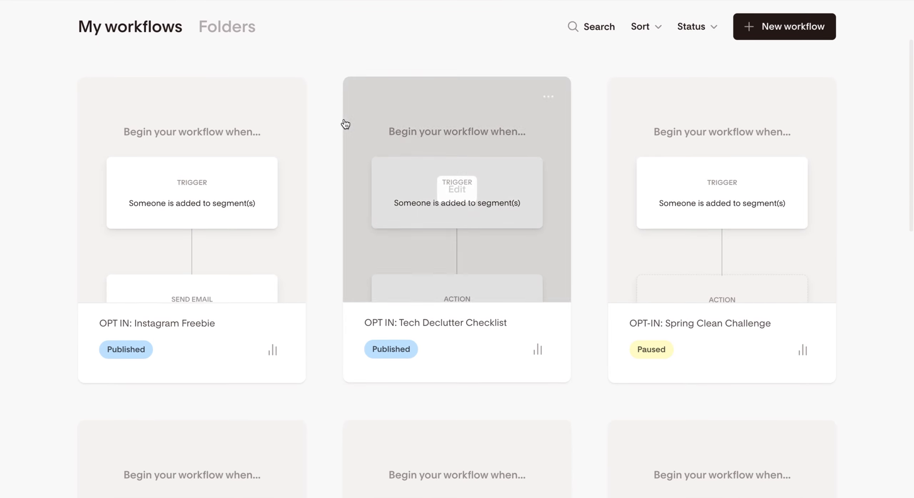
pyautogui.moveTo(292, 218)
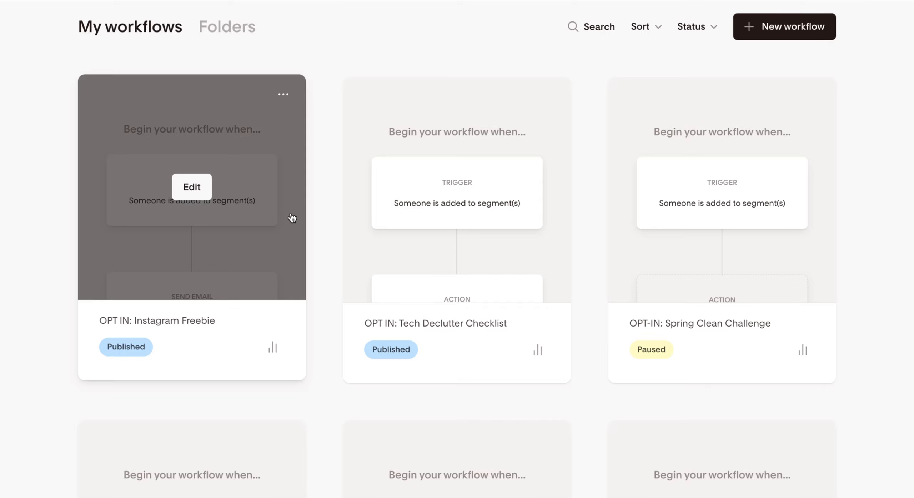
pyautogui.click(201, 191)
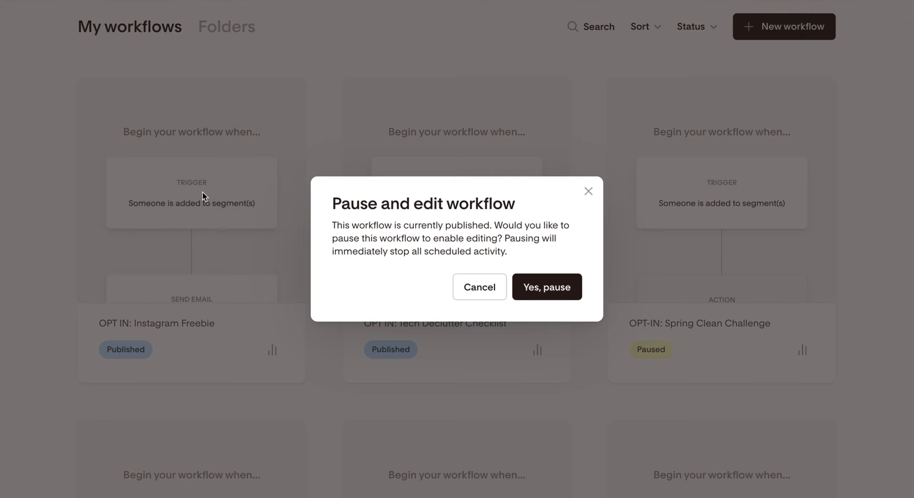
pyautogui.click(553, 297)
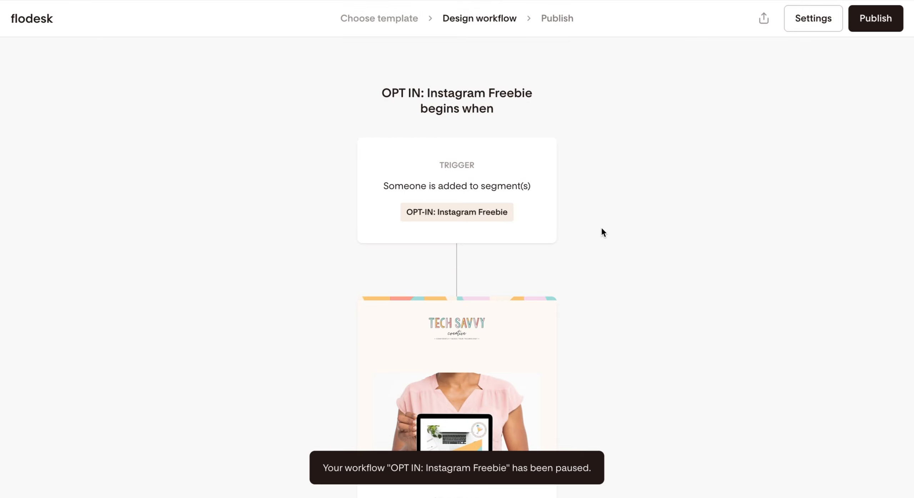
# Review the Instagram Freebie workflow from its segment trigger through the checklist email to the exit, and publish it.
pyautogui.scroll(-5, 602, 229)
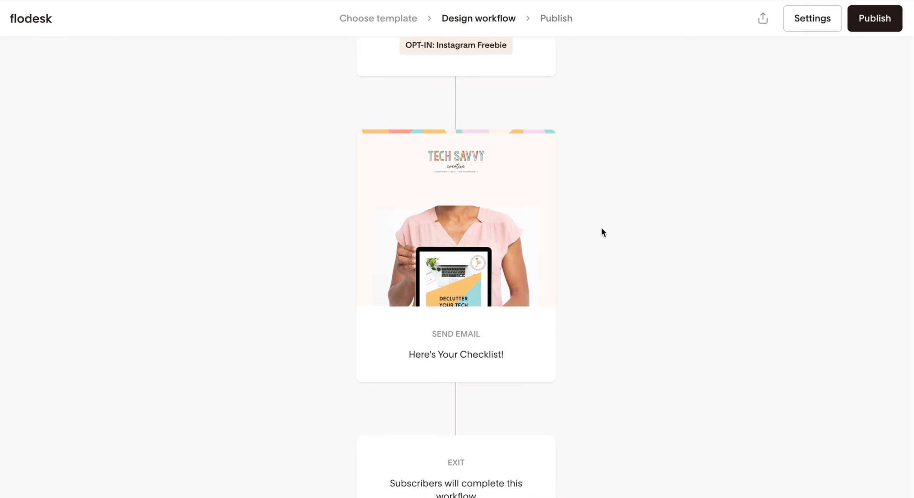
pyautogui.scroll(-3, 601, 228)
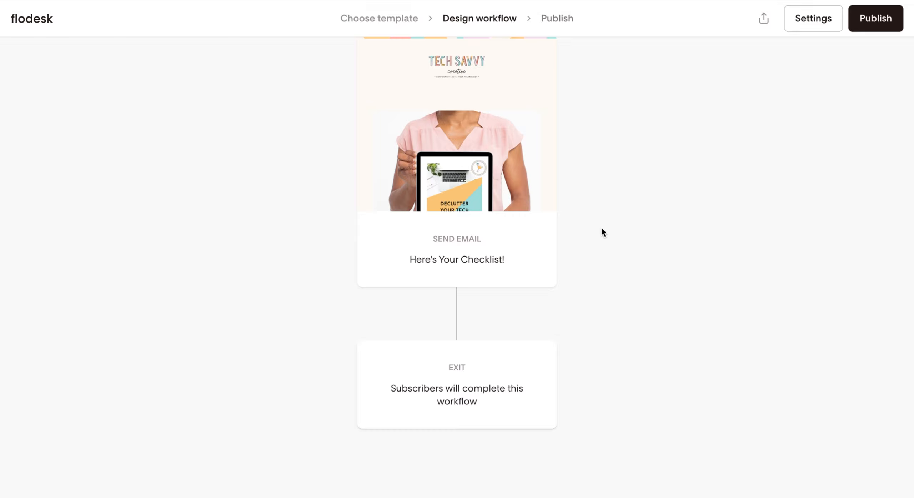
pyautogui.scroll(7, 602, 229)
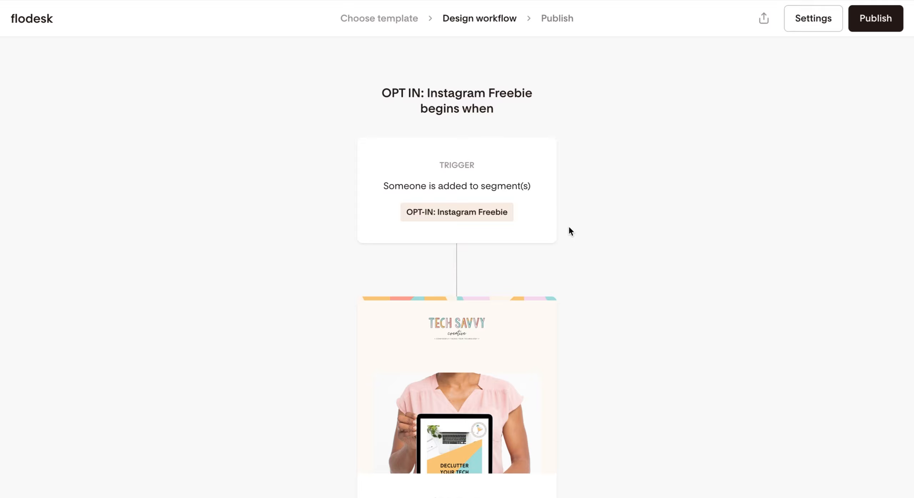
pyautogui.scroll(-7, 569, 229)
pyautogui.click(881, 25)
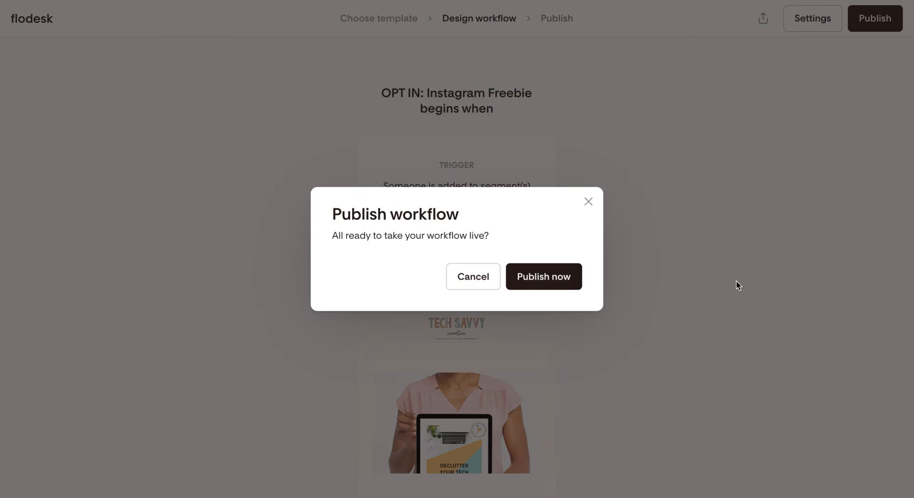
pyautogui.click(544, 277)
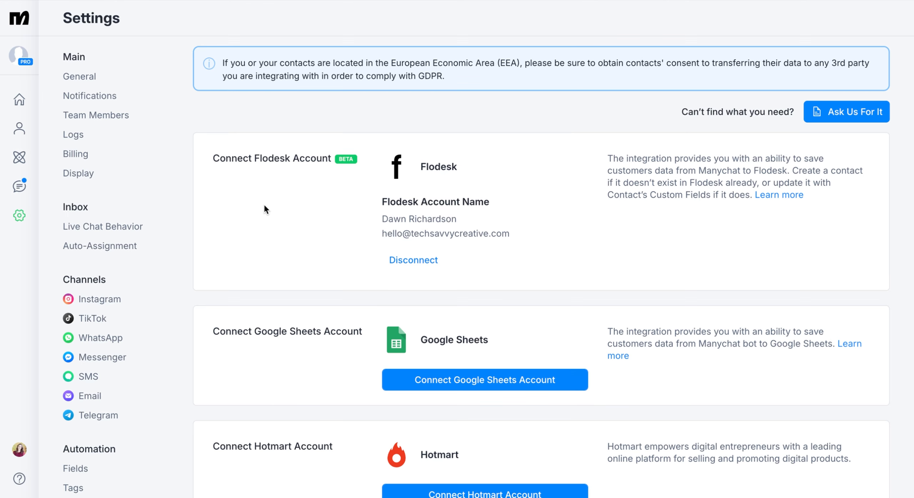
# Switch to Manychat and create a new automation from scratch.
pyautogui.click(16, 158)
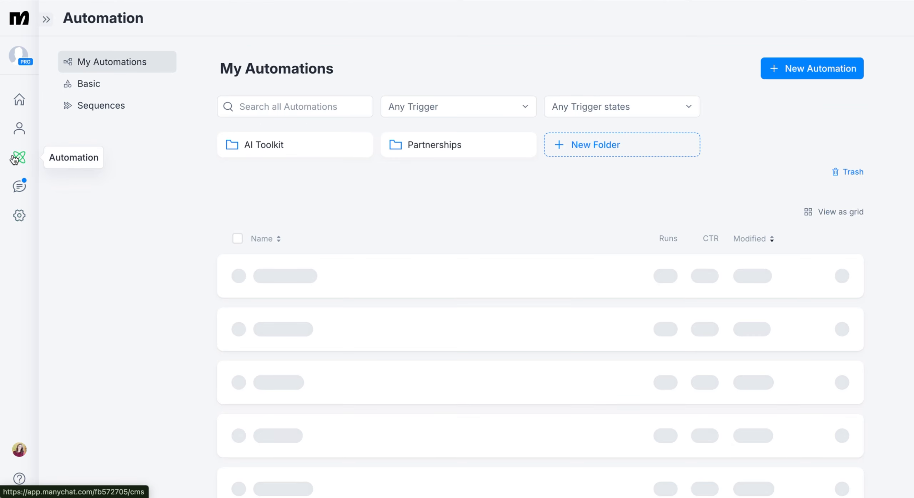
pyautogui.click(820, 76)
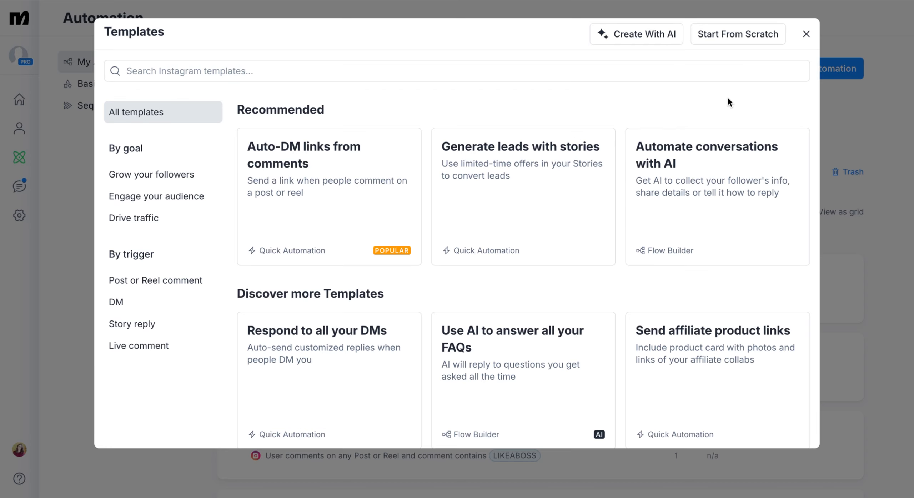
pyautogui.click(718, 40)
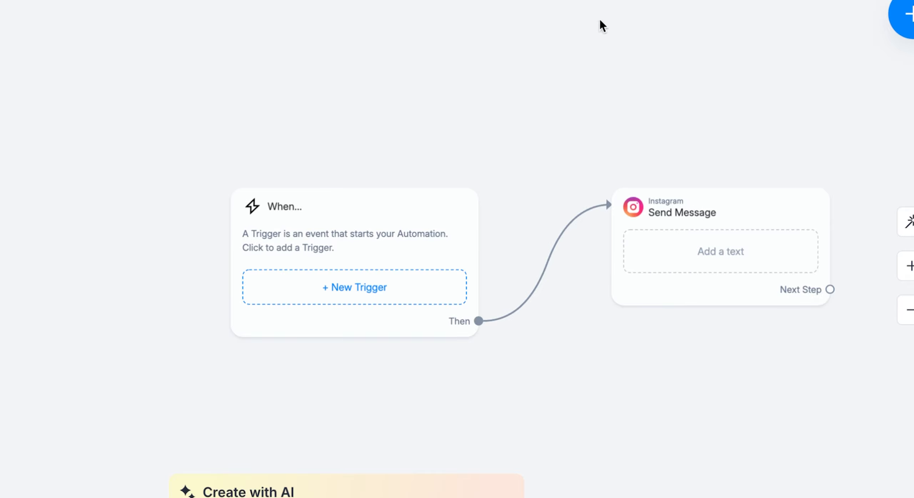
# Add a trigger for user comments on a Post or Reel, limited to the specific "Processor, Memory, Storage: What's the difference?!" post.
pyautogui.scroll(-2, 518, 42)
pyautogui.hscroll(2, 518, 43)
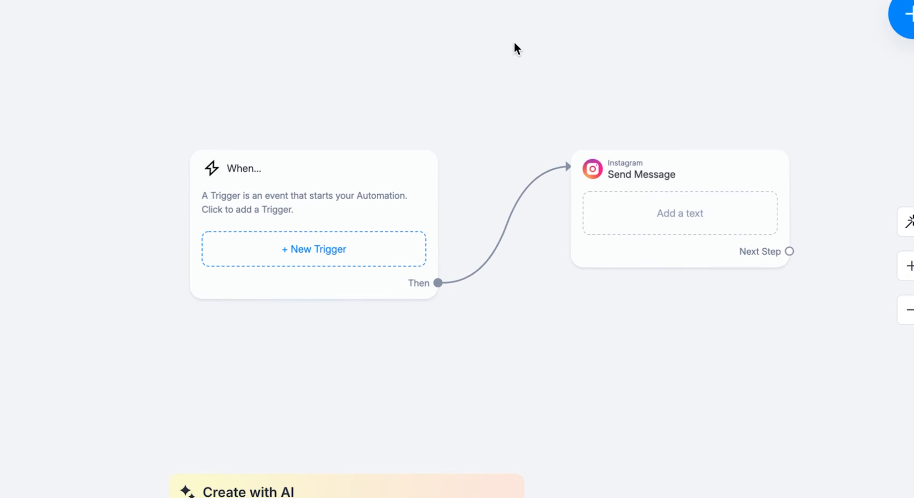
pyautogui.click(393, 249)
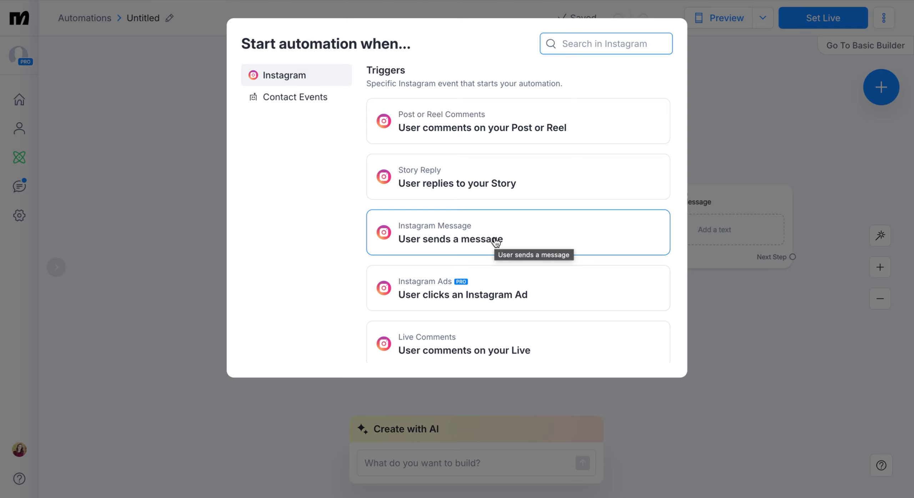
pyautogui.click(422, 135)
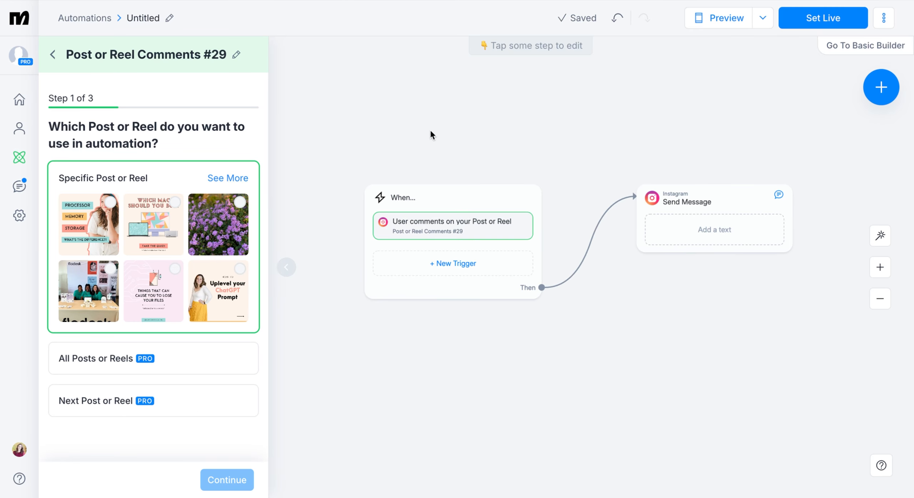
pyautogui.click(96, 229)
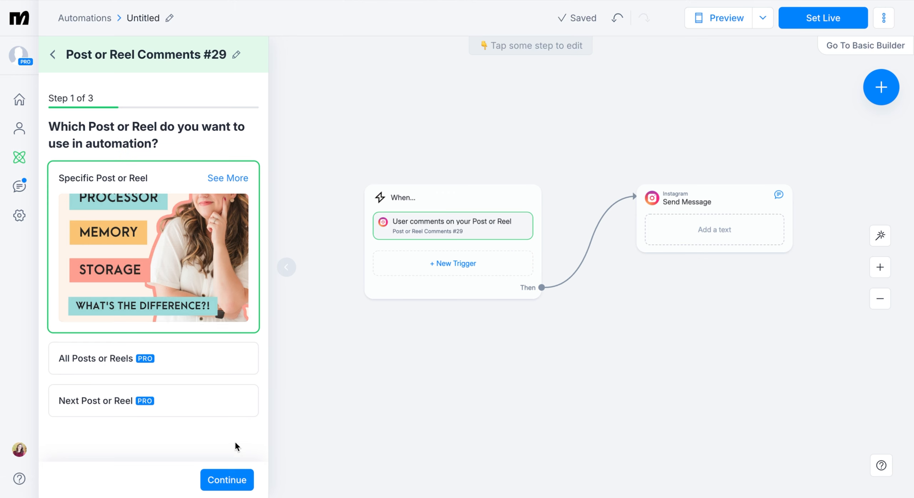
pyautogui.click(227, 480)
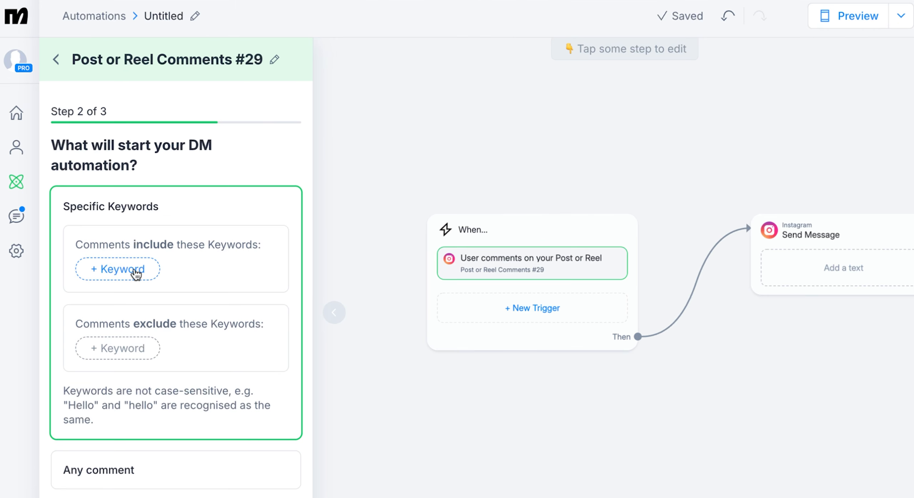
# Restrict the trigger to comments including the keyword "Instagramfreebie", keep the random multiple public replies, and save the trigger.
pyautogui.click(136, 274)
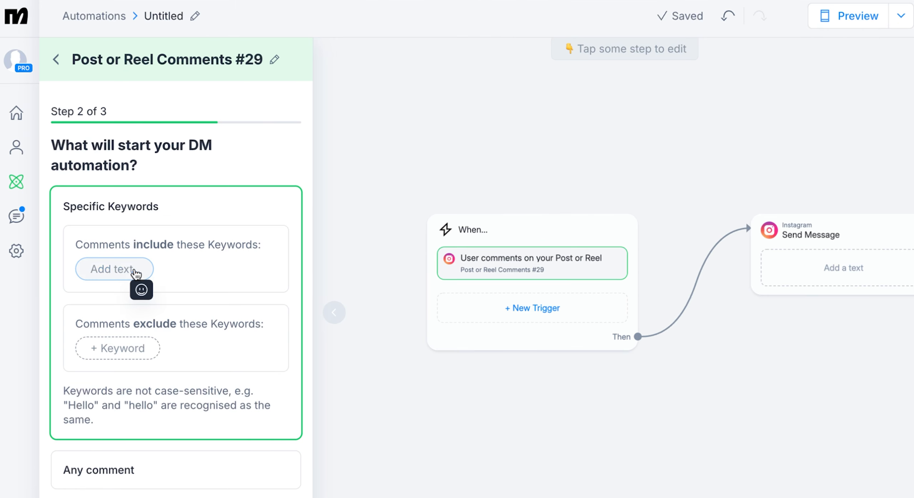
pyautogui.write('Instagramfreebie')
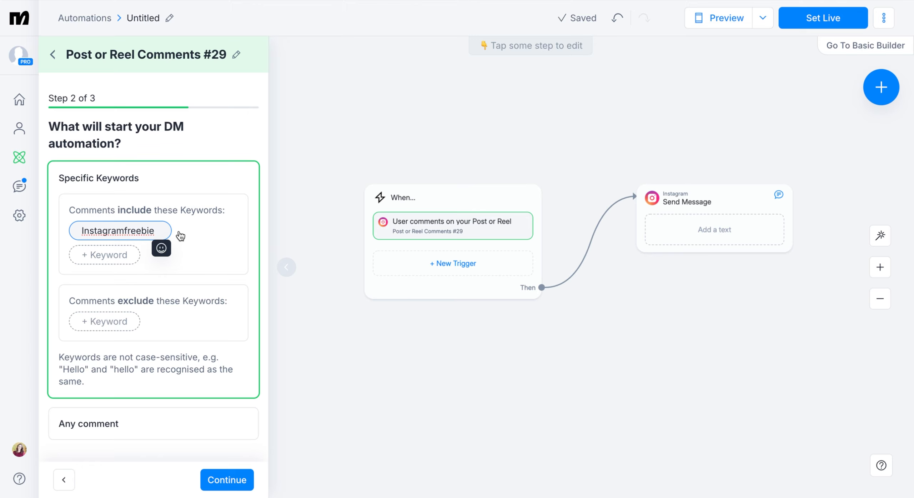
pyautogui.click(239, 483)
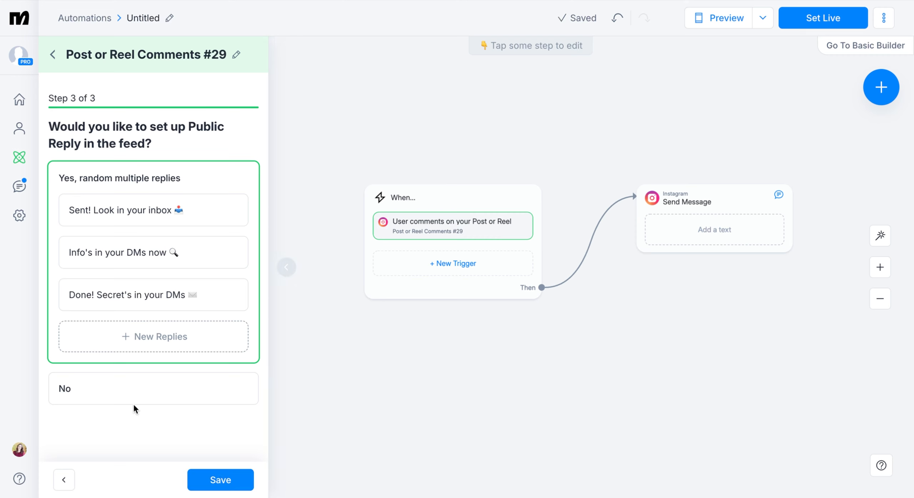
pyautogui.click(216, 478)
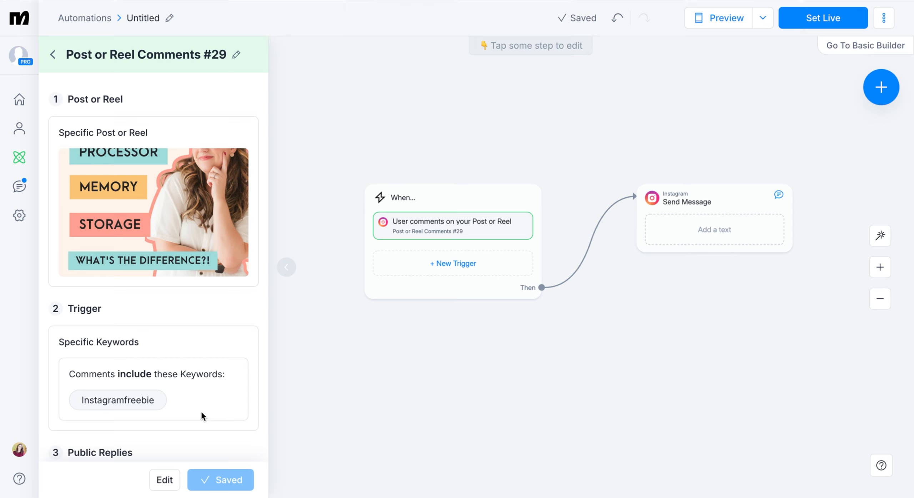
# Write the first Instagram message as "Hey! I'm so glad you're interested in this freebie! Click the button below to get started.".
pyautogui.click(685, 219)
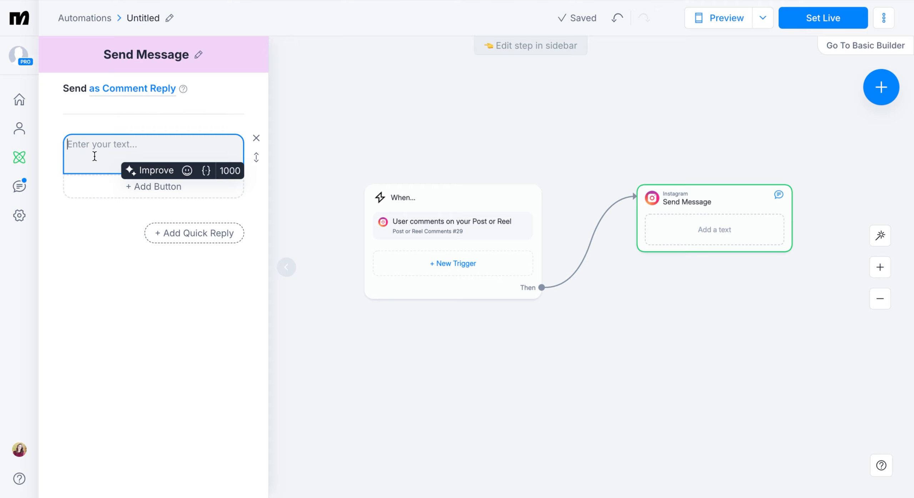
pyautogui.write("Hey! I'm so glad you're interes")
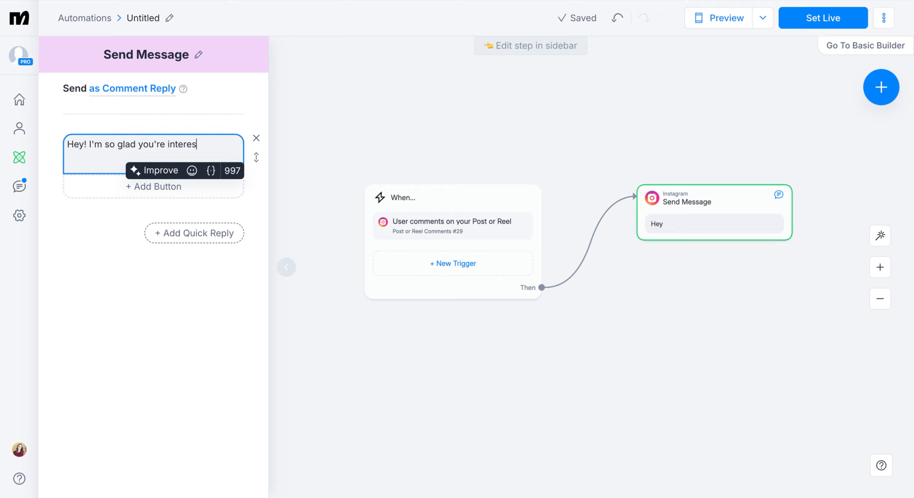
pyautogui.write('ted in theis freebie! C')
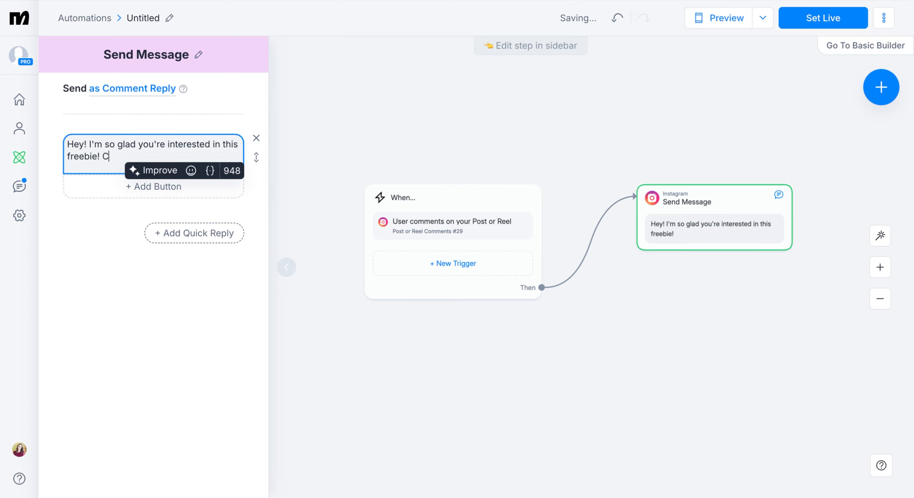
pyautogui.write('lick the button below to g')
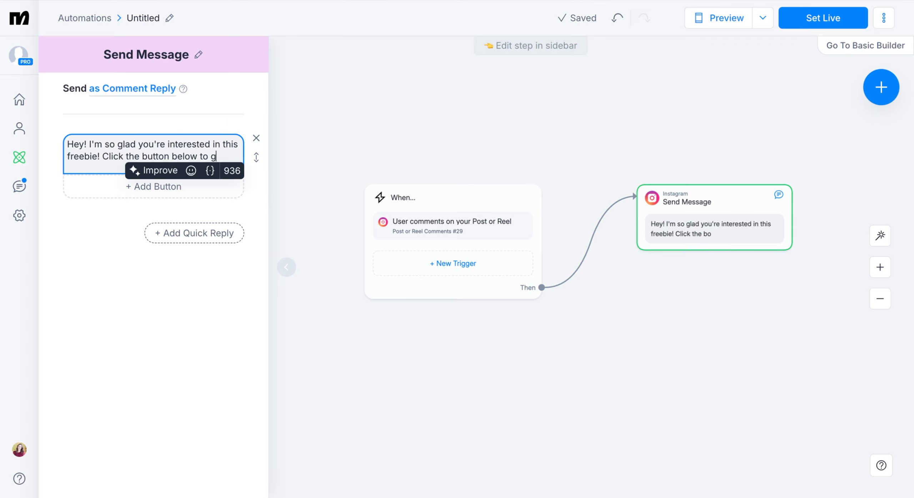
pyautogui.write('et started.')
# Add a button titled "Let's go!" below the first message's text.
pyautogui.click(140, 196)
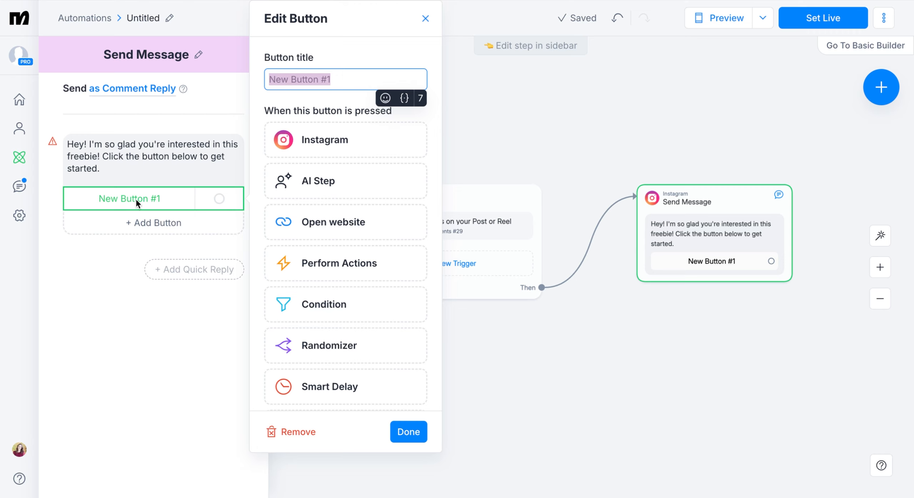
pyautogui.write("Let's go!")
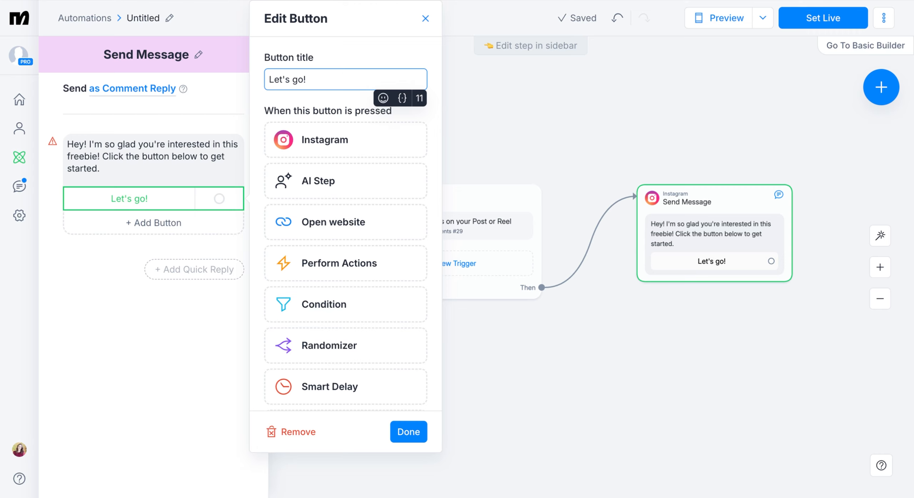
pyautogui.click(400, 431)
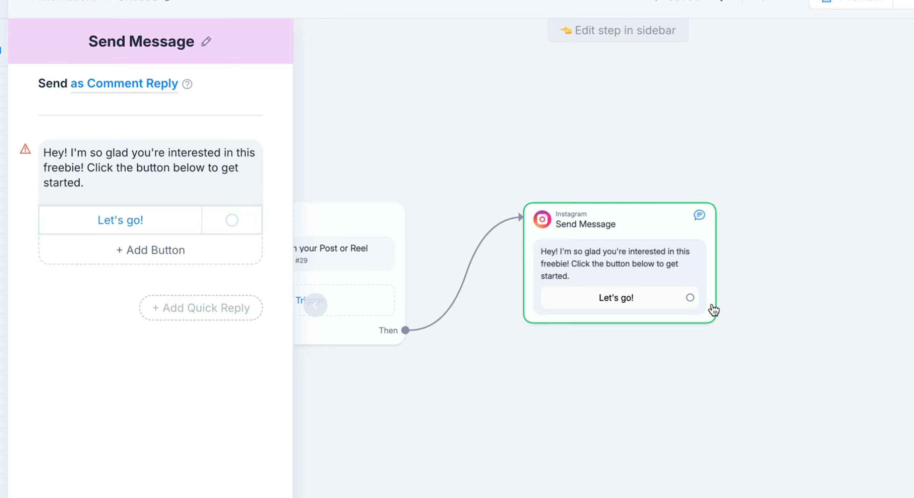
# Connect the "Let's go!" button to a new Instagram message and replace its empty text block with a Data Collection block.
pyautogui.click(691, 298)
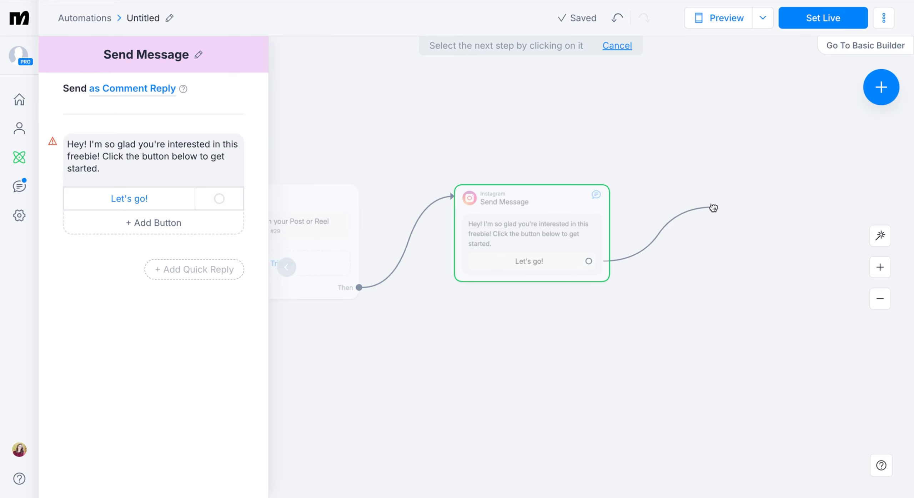
pyautogui.click(846, 230)
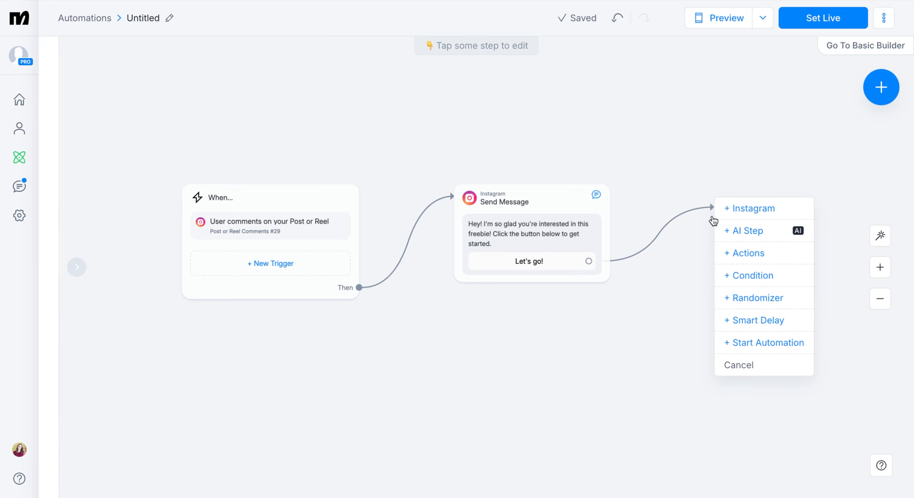
pyautogui.click(766, 209)
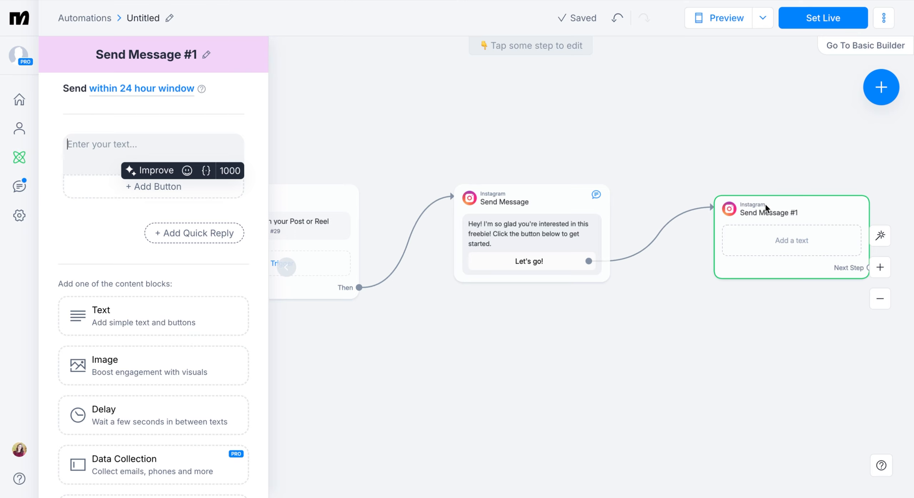
pyautogui.click(256, 212)
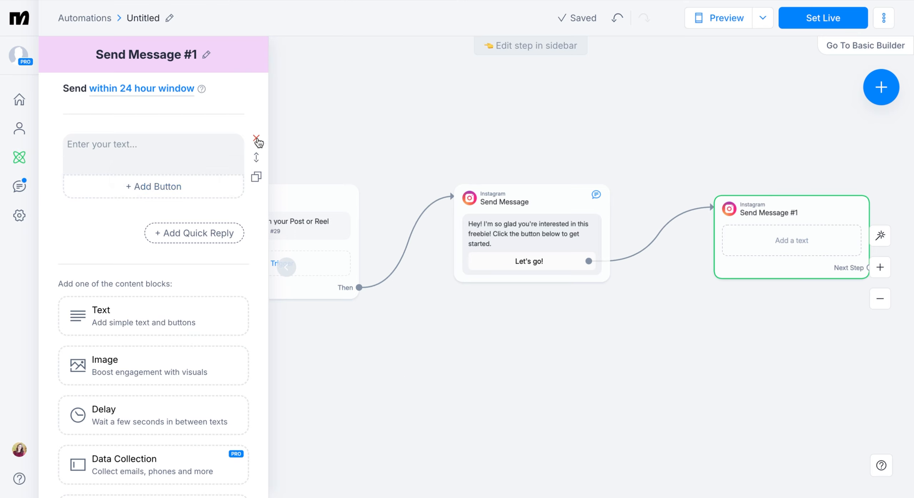
pyautogui.click(256, 139)
pyautogui.scroll(-2, 232, 207)
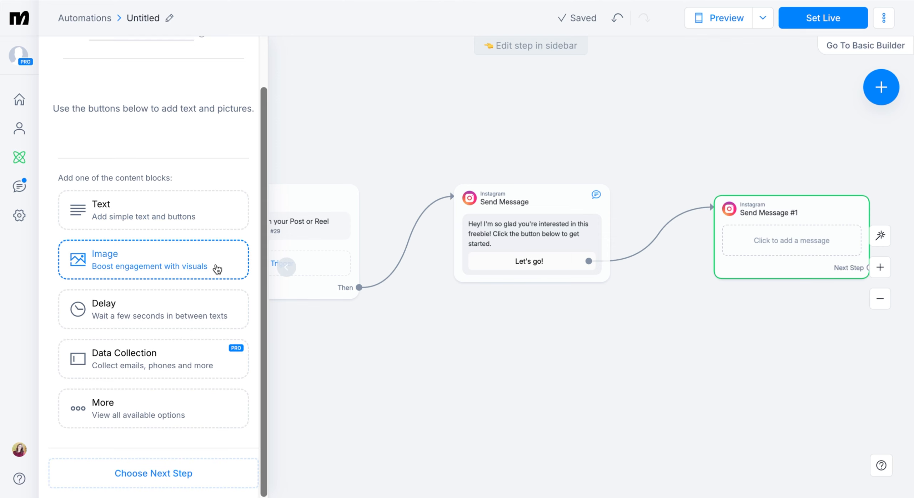
pyautogui.click(206, 367)
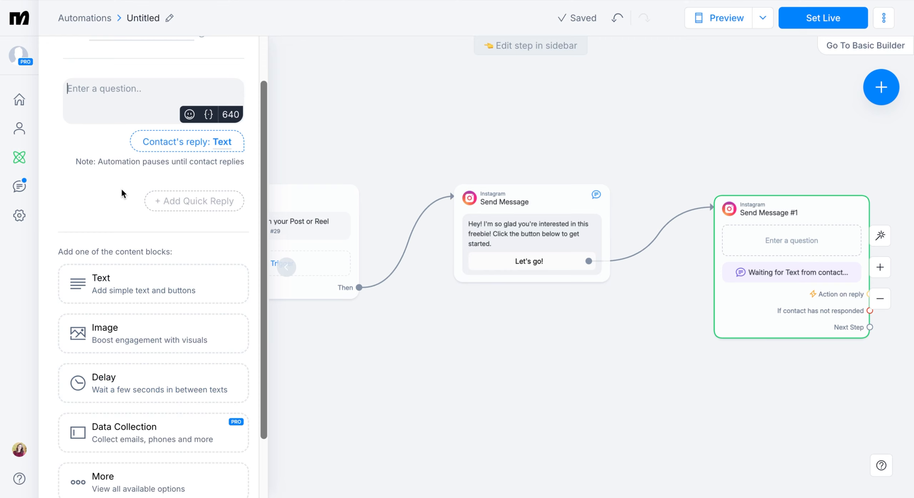
# Set the data collection's reply type to Email and its question to "Great! What email address can I send it to?".
pyautogui.scroll(2, 99, 196)
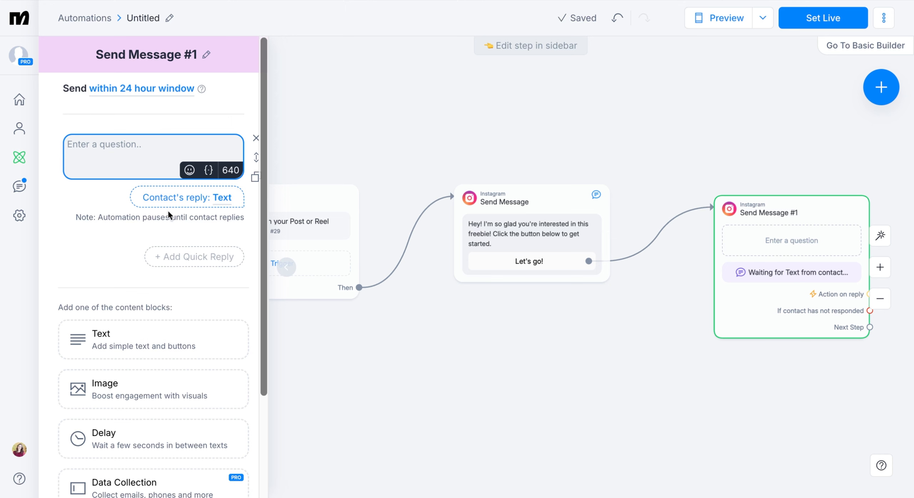
pyautogui.click(201, 202)
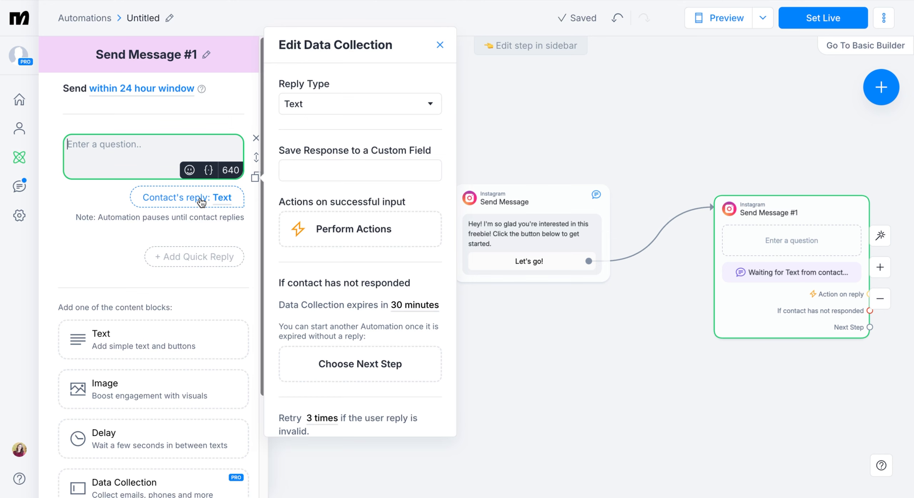
pyautogui.click(340, 106)
pyautogui.click(336, 150)
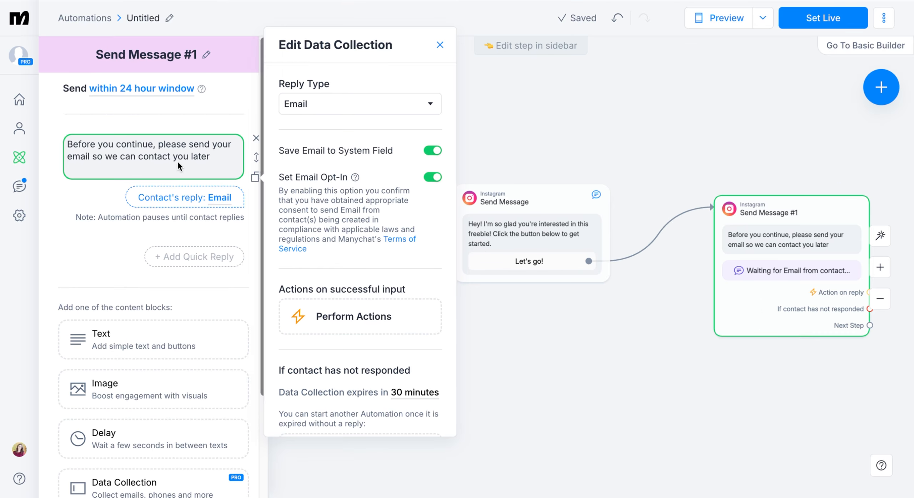
pyautogui.tripleClick(198, 138)
pyautogui.write('Great! What email addre')
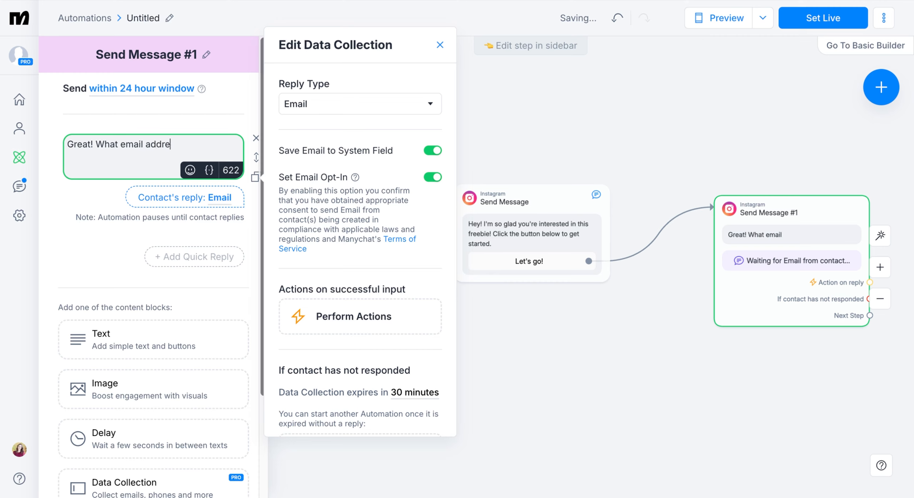
pyautogui.write('ss can I send it to?')
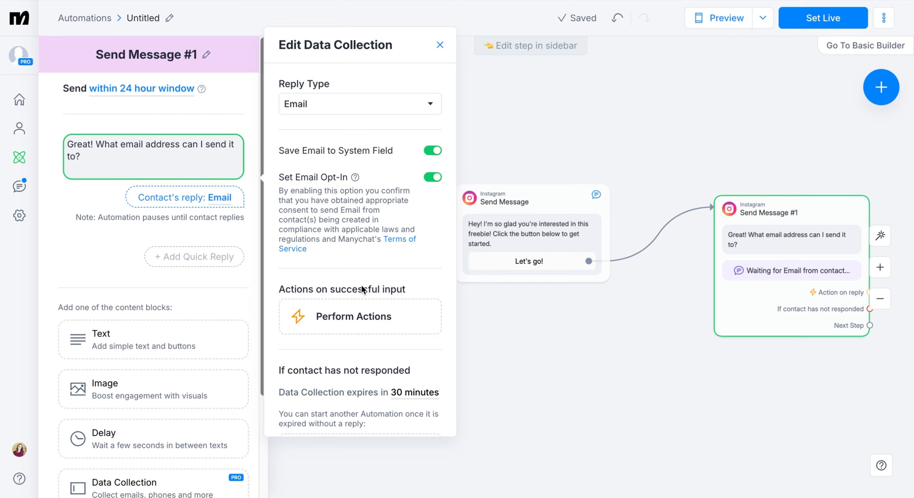
# Add the Flodesk action "Submit data to a form" to the actions performed on successful email input.
pyautogui.scroll(-3, 377, 288)
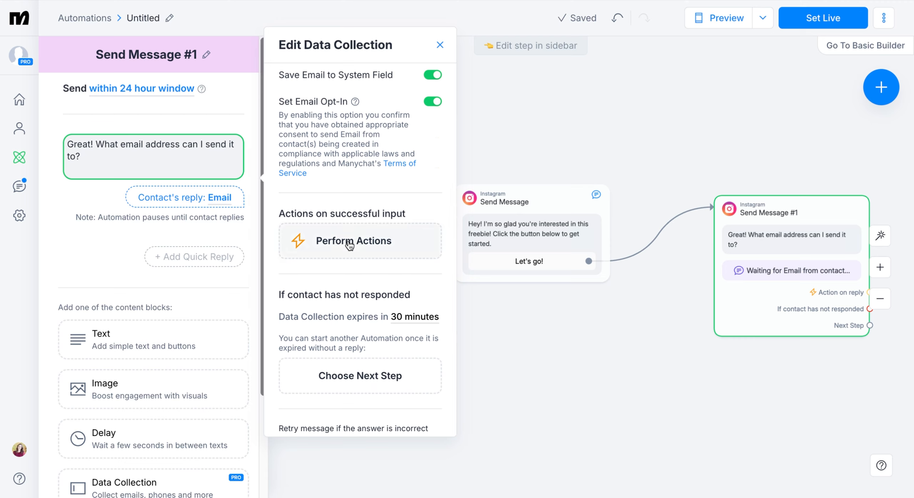
pyautogui.click(350, 245)
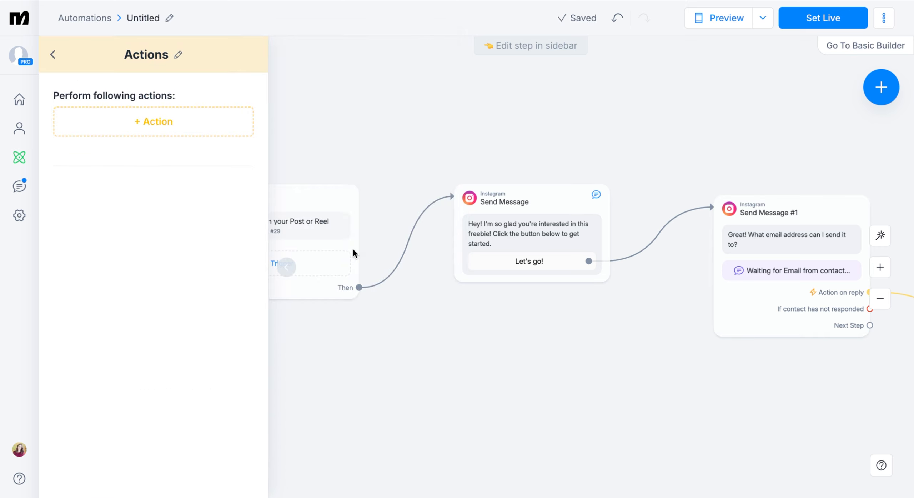
pyautogui.click(126, 126)
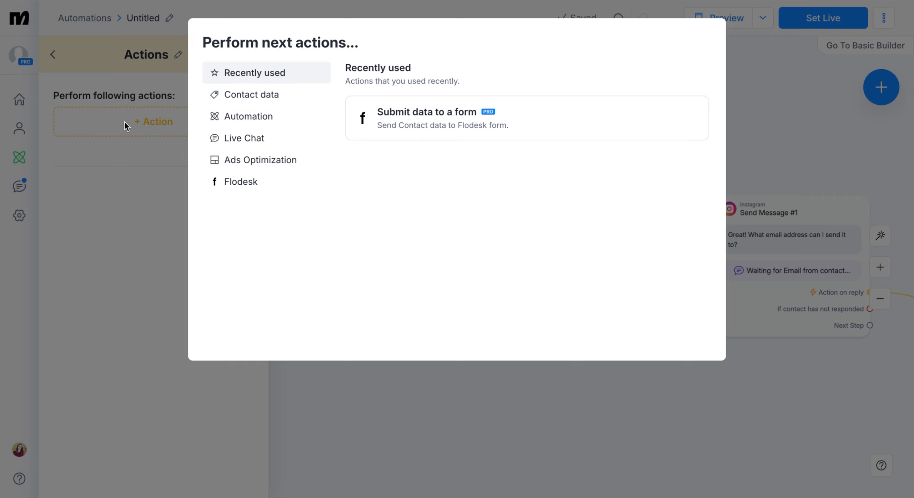
pyautogui.click(261, 189)
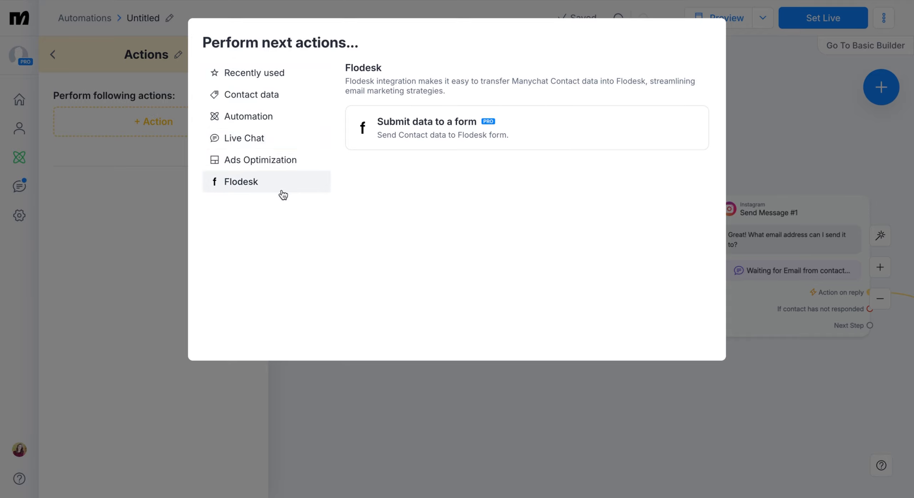
pyautogui.click(454, 136)
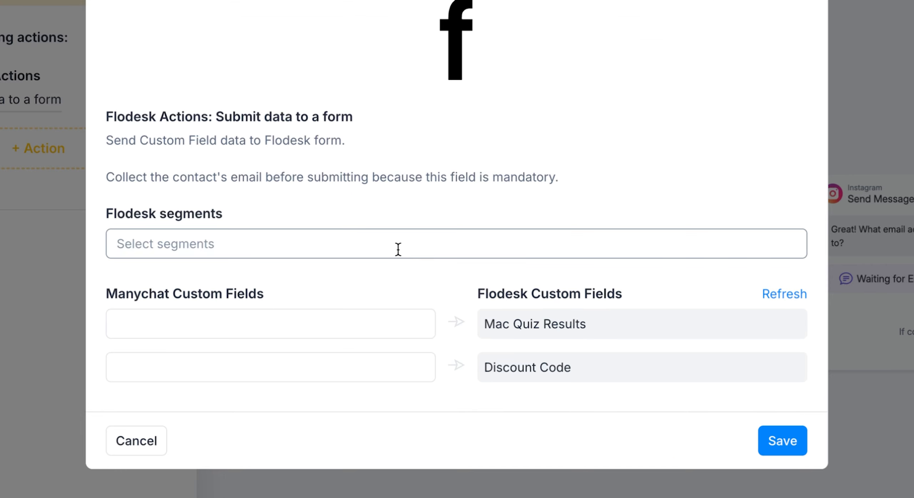
# Assign the Flodesk segments "OPT-IN: Instagram Freebie" and "Manychat" to the form submission action and save it.
pyautogui.click(407, 246)
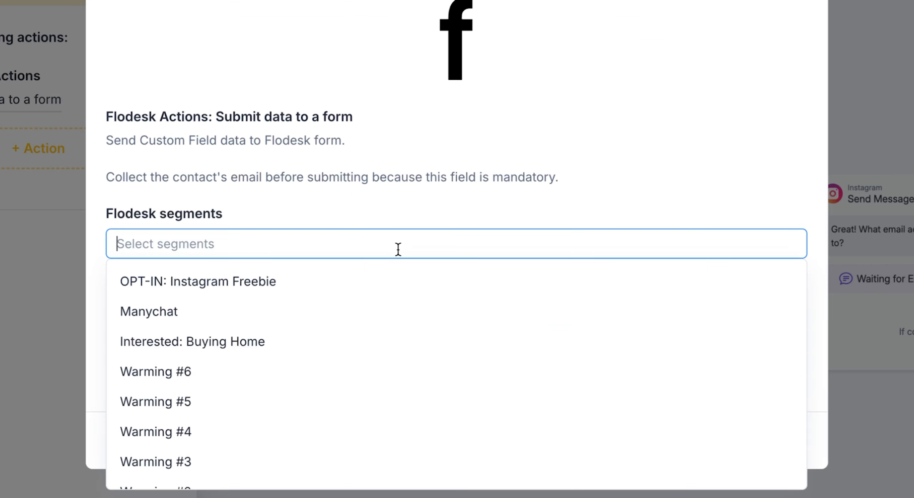
pyautogui.click(299, 290)
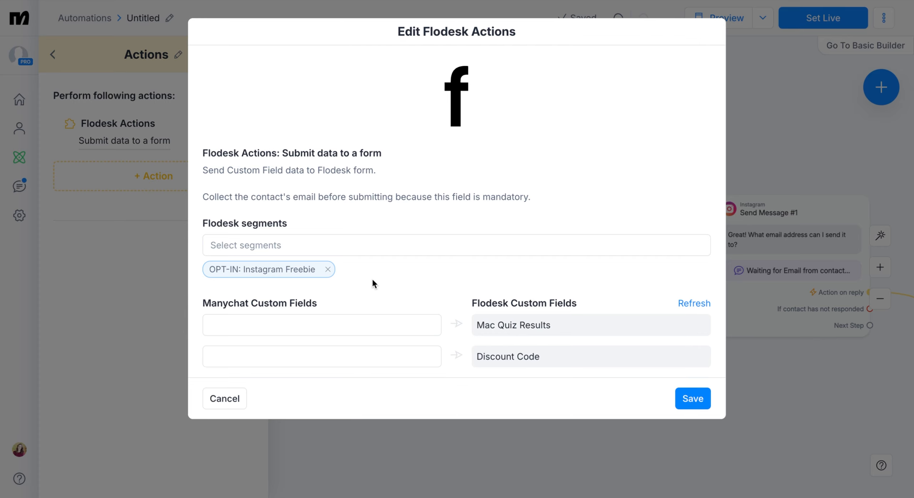
pyautogui.click(374, 250)
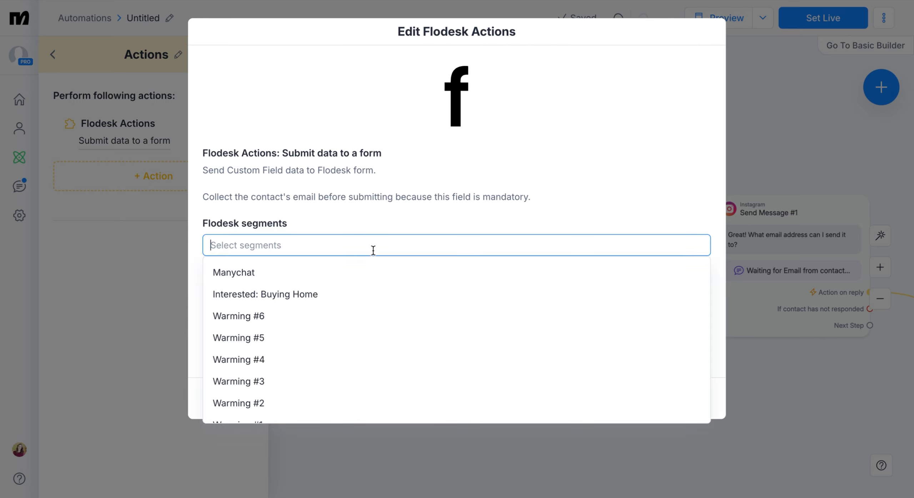
pyautogui.click(276, 272)
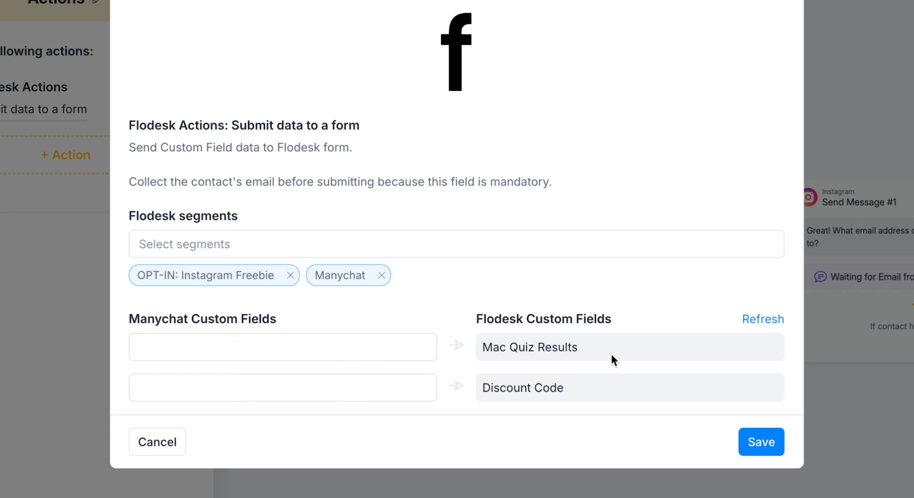
pyautogui.click(775, 443)
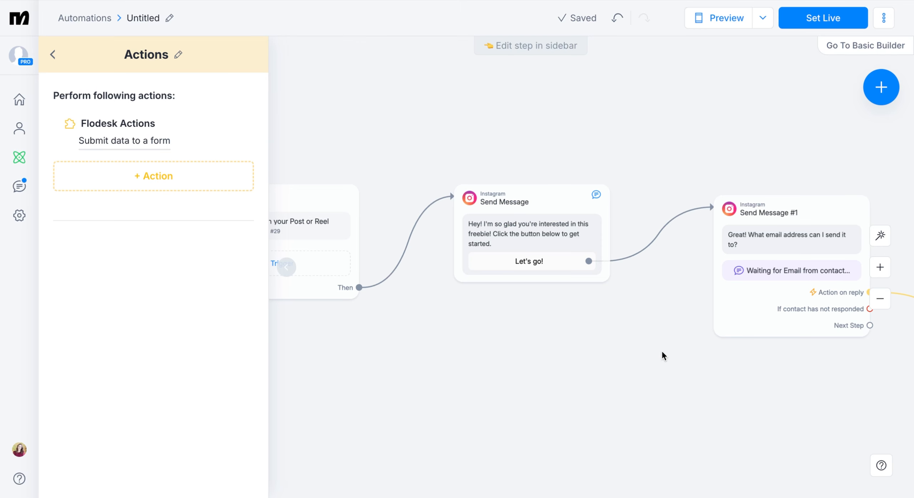
# Review the email data collection's expiry, retry message and skip settings, and set the automation live.
pyautogui.click(737, 301)
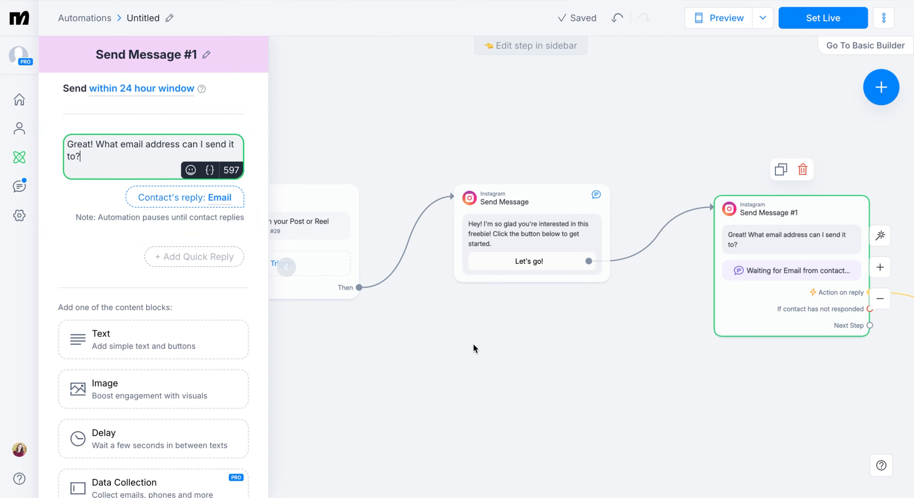
pyautogui.click(186, 202)
pyautogui.scroll(-2, 338, 259)
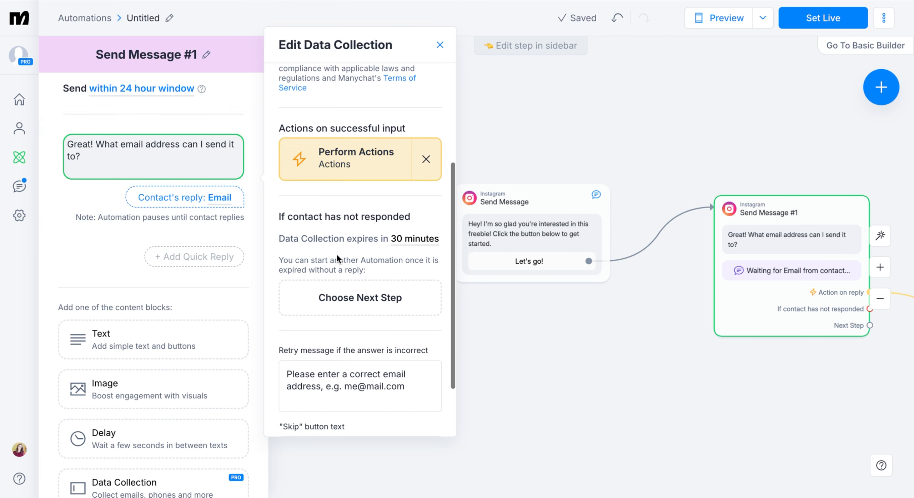
pyautogui.click(411, 203)
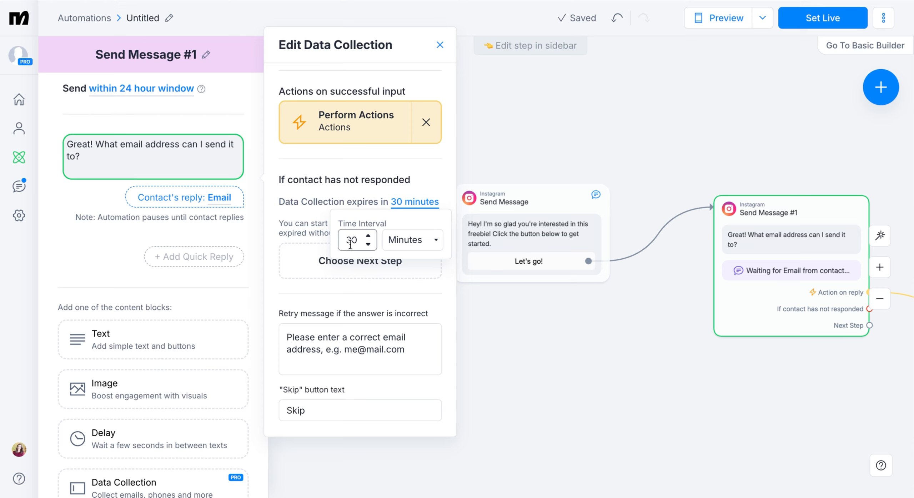
pyautogui.click(302, 226)
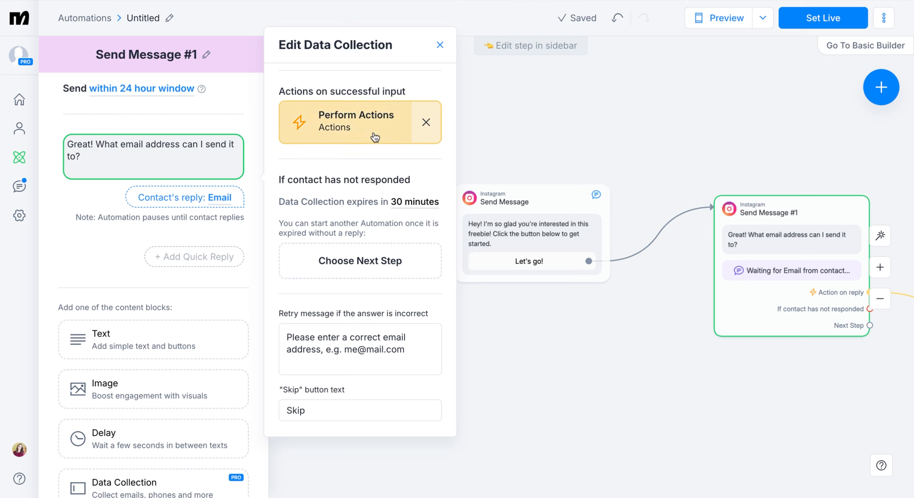
pyautogui.scroll(-1, 439, 290)
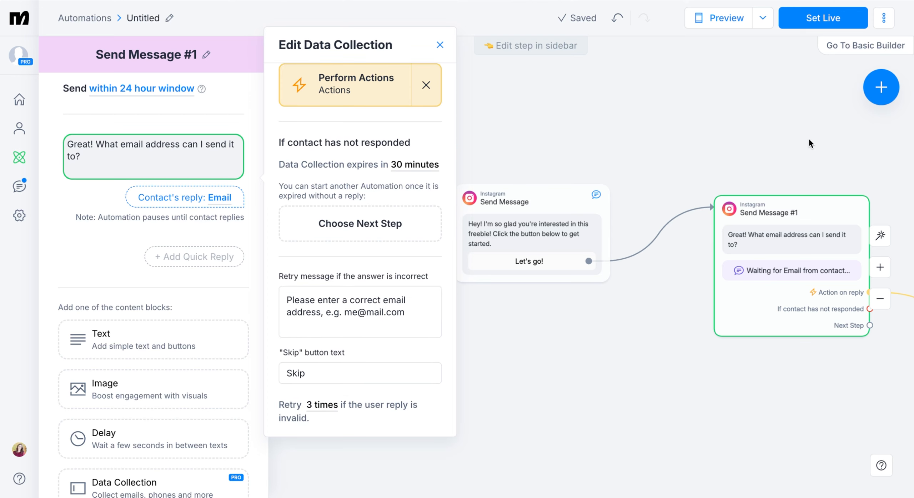
pyautogui.click(807, 20)
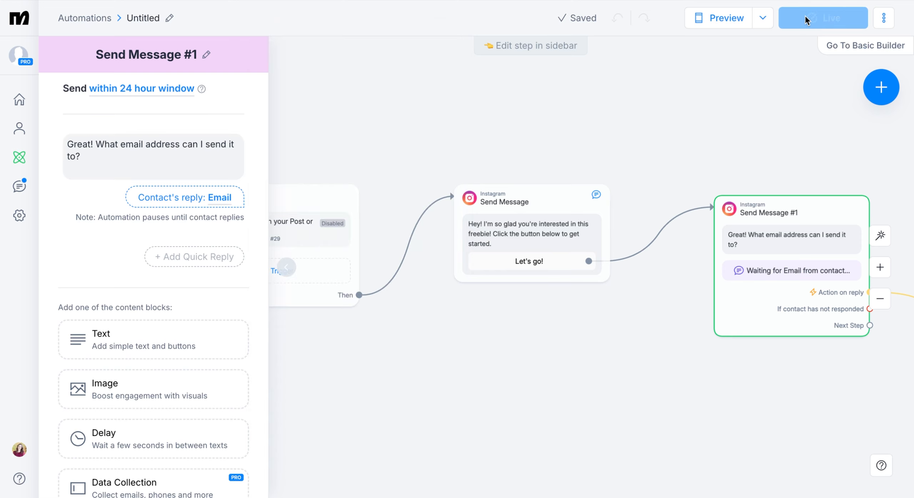